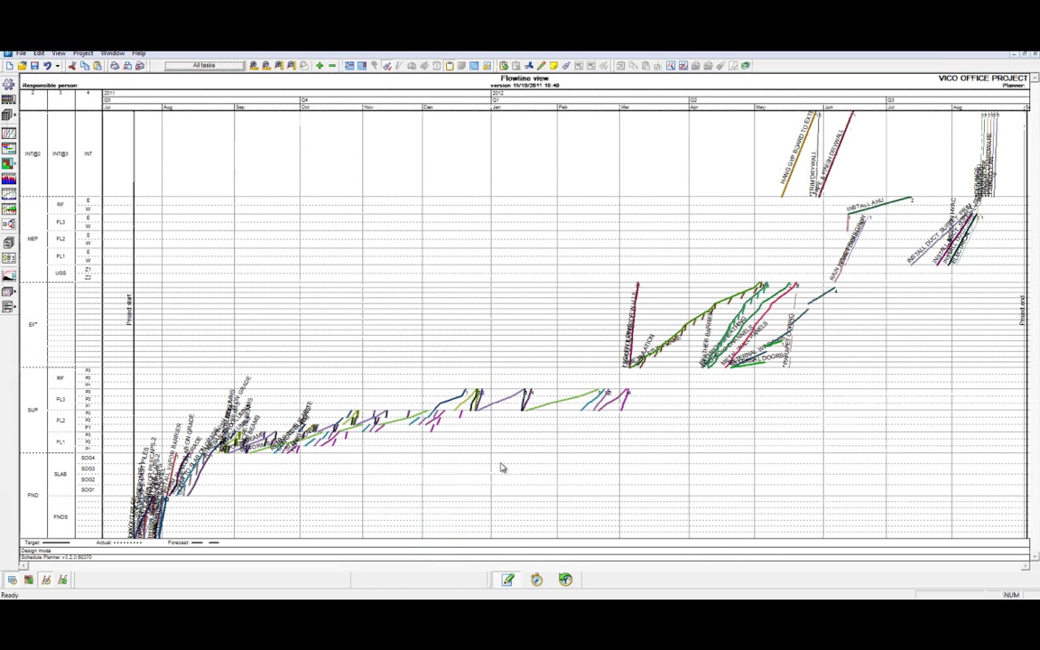
Filter the flowline schedule so that only the Substructure tasks are displayed.
{"action": "left_click", "coordinate": [223, 66]}
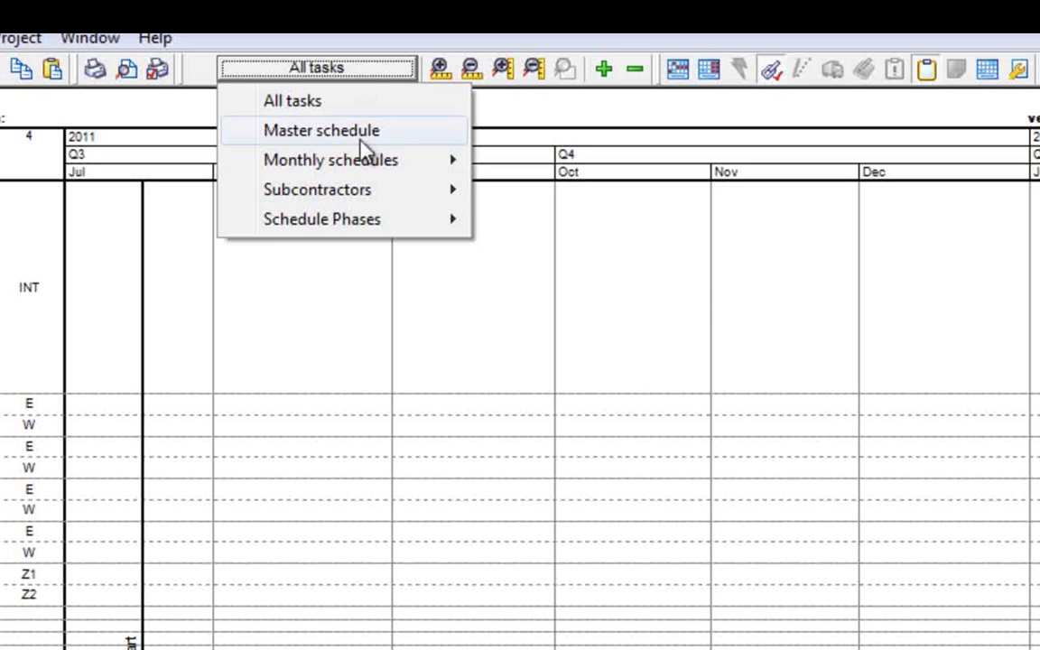
{"action": "mouse_move", "coordinate": [228, 119]}
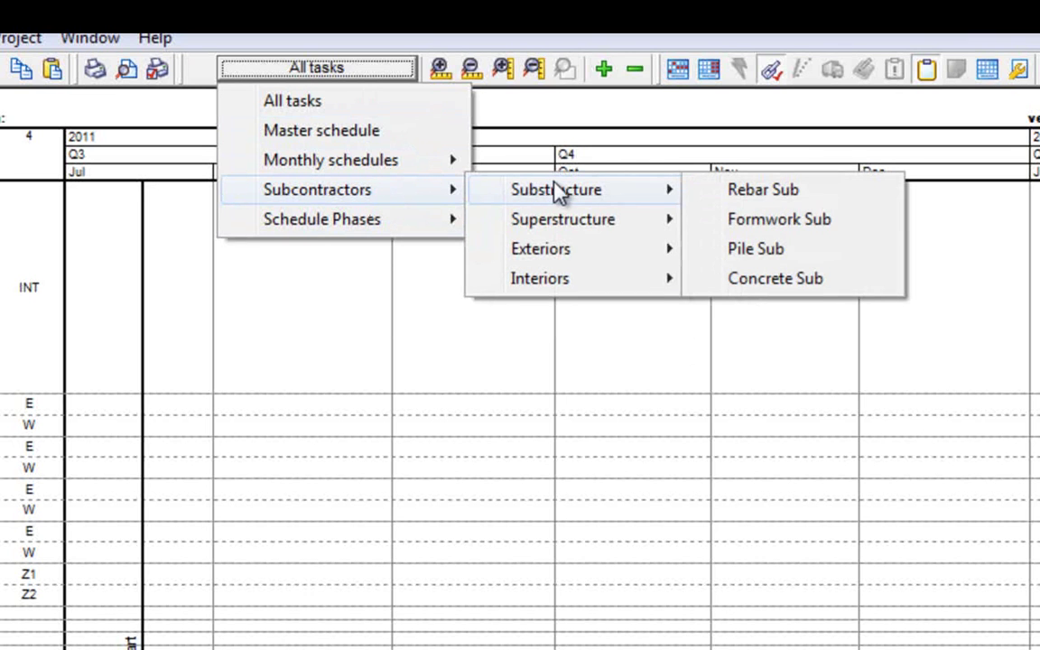
{"action": "mouse_move", "coordinate": [571, 219]}
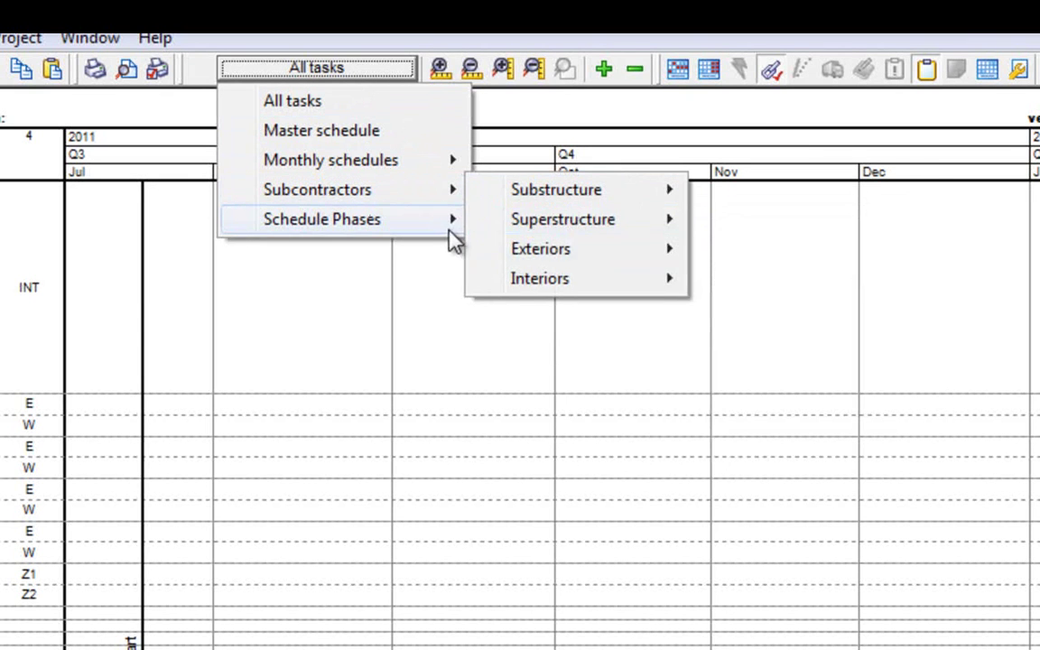
{"action": "mouse_move", "coordinate": [451, 236]}
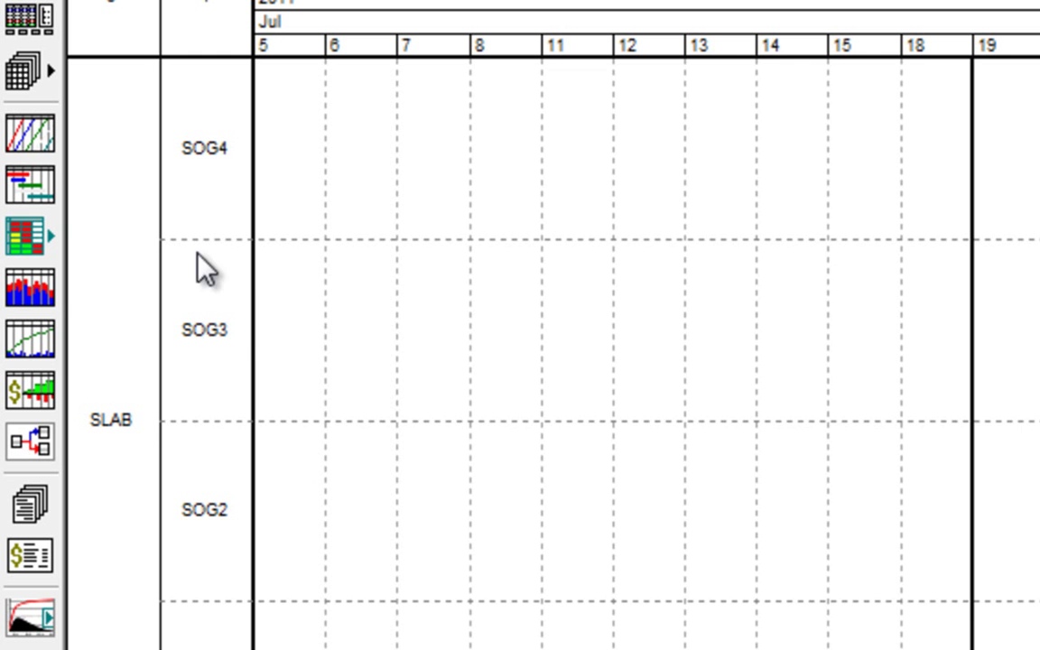
Open the schedule task control chart and examine the target dates, actual dates and completion percentages in its task cells.
{"action": "left_click", "coordinate": [30, 239]}
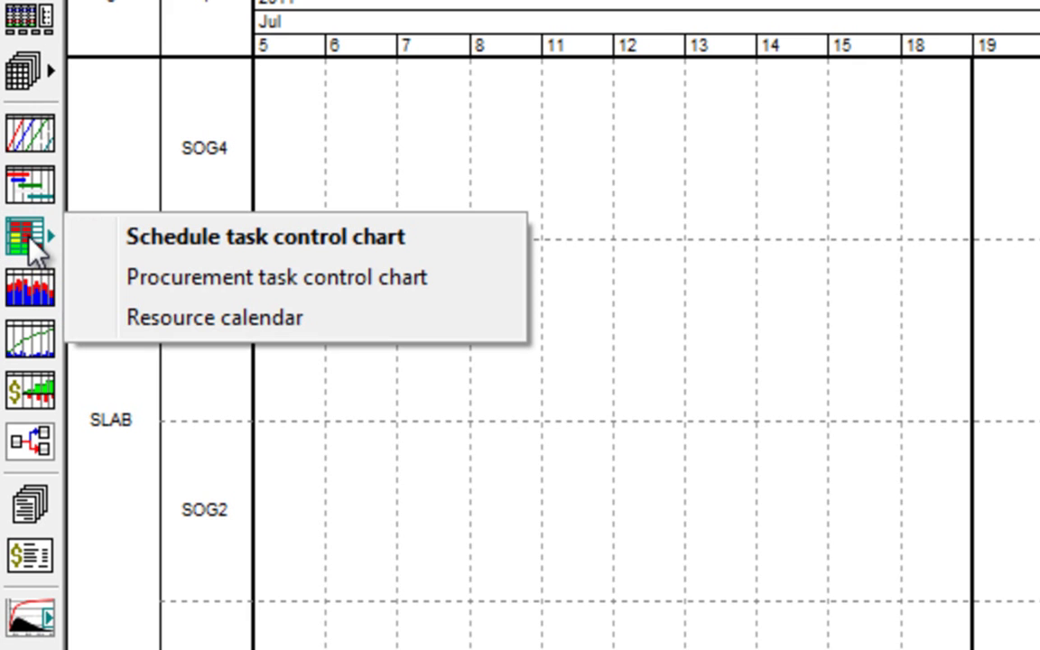
{"action": "left_click", "coordinate": [168, 245]}
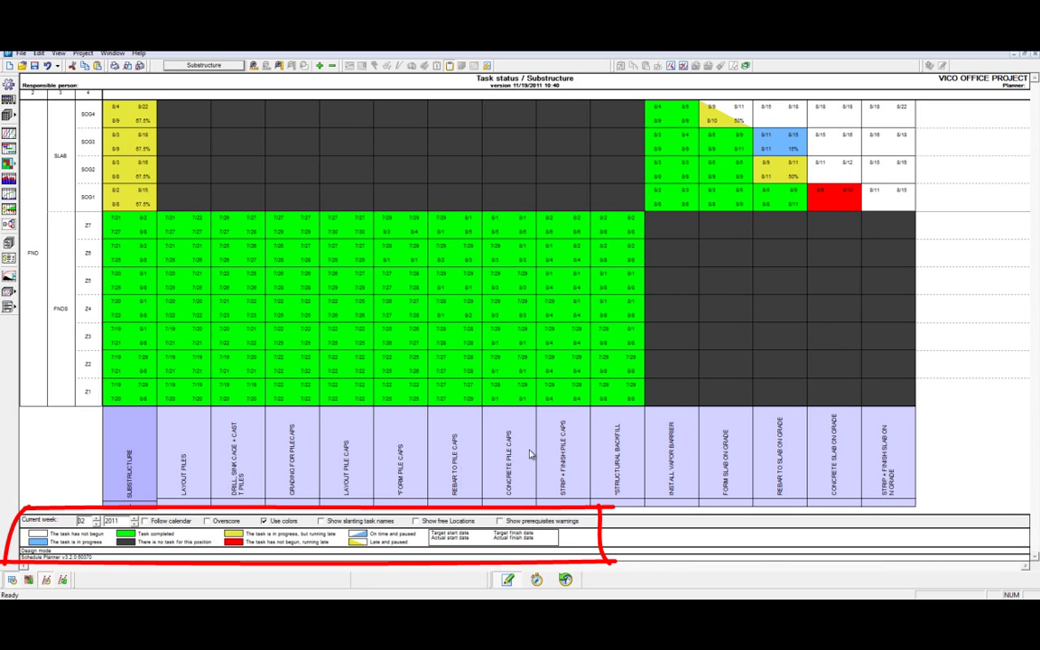
{"action": "scroll", "coordinate": [679, 204], "scroll_direction": "up", "scroll_amount": 3}
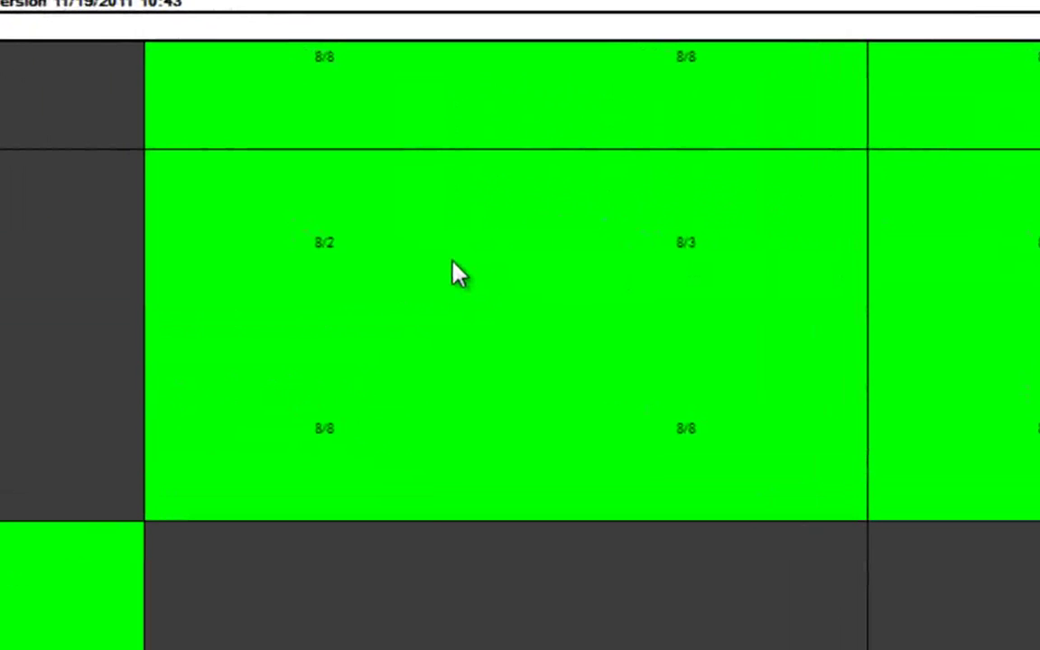
{"action": "scroll", "coordinate": [452, 261], "scroll_direction": "up", "scroll_amount": 2}
{"action": "mouse_move", "coordinate": [329, 211]}
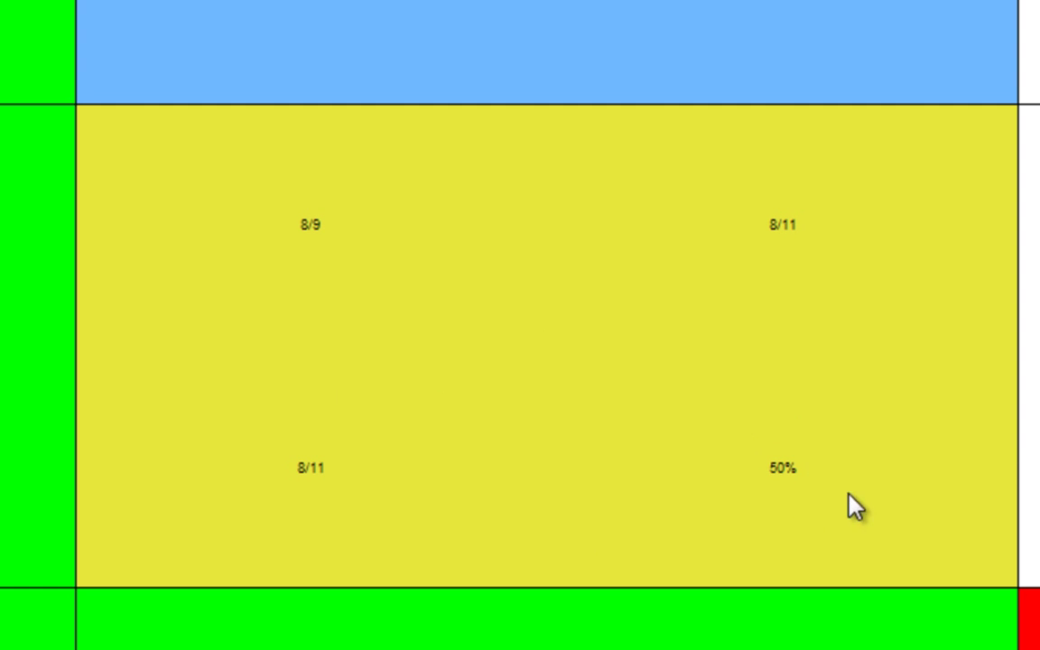
{"action": "mouse_move", "coordinate": [791, 454]}
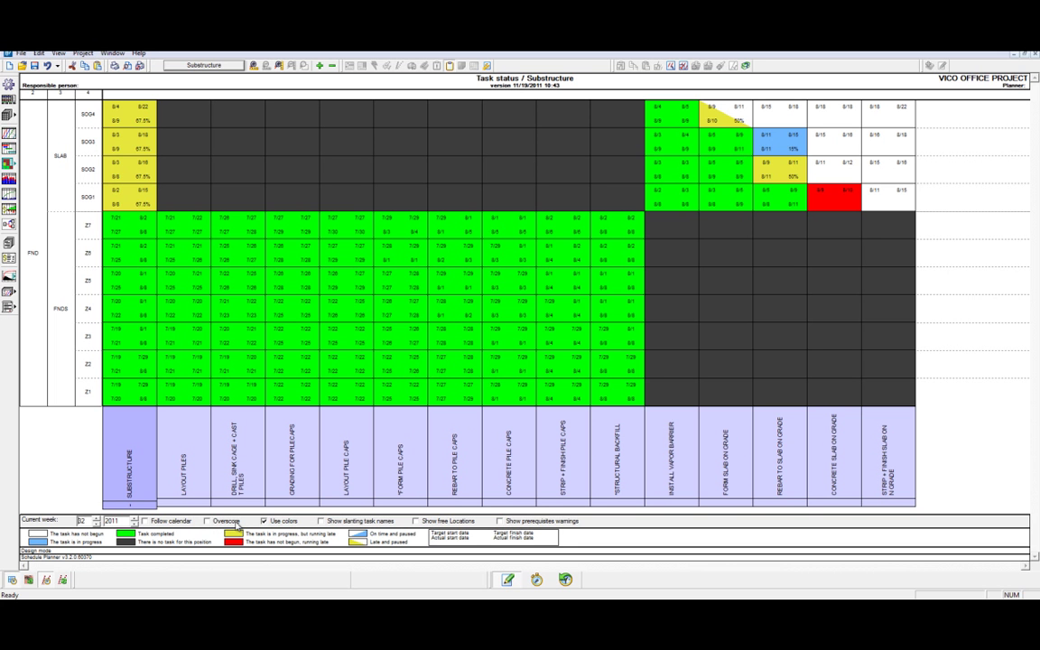
Toggle the overscore display on and back off, and show slanting task names in the chart.
{"action": "left_click", "coordinate": [233, 522]}
{"action": "left_click", "coordinate": [234, 522]}
{"action": "left_click", "coordinate": [370, 522]}
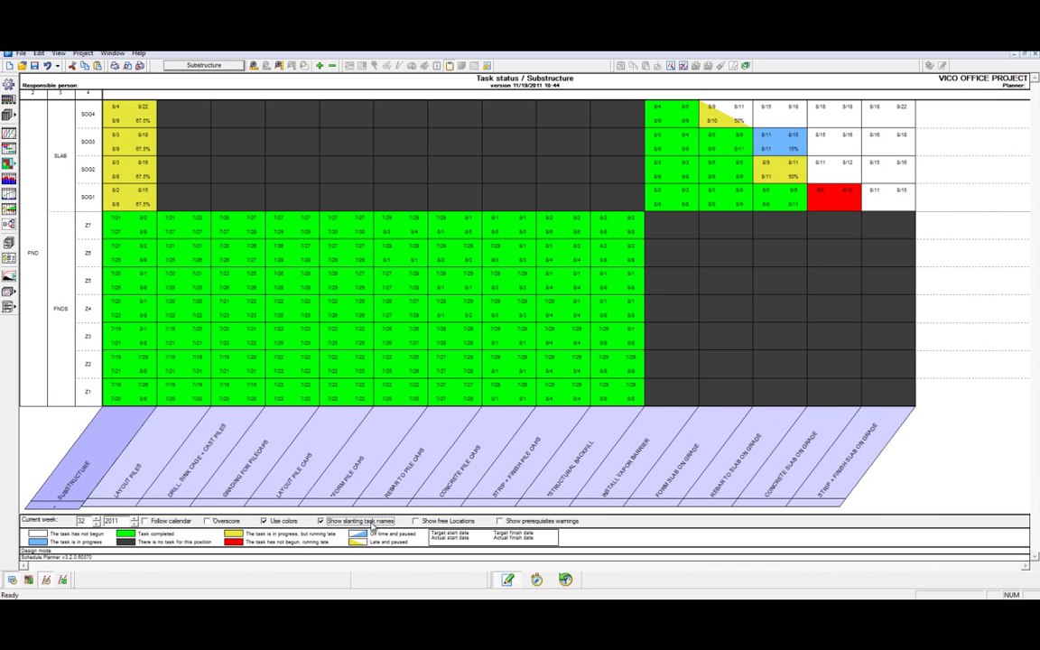
Preview the chart with free locations and with prerequisites warnings, turning both display options back off.
{"action": "left_click", "coordinate": [432, 522]}
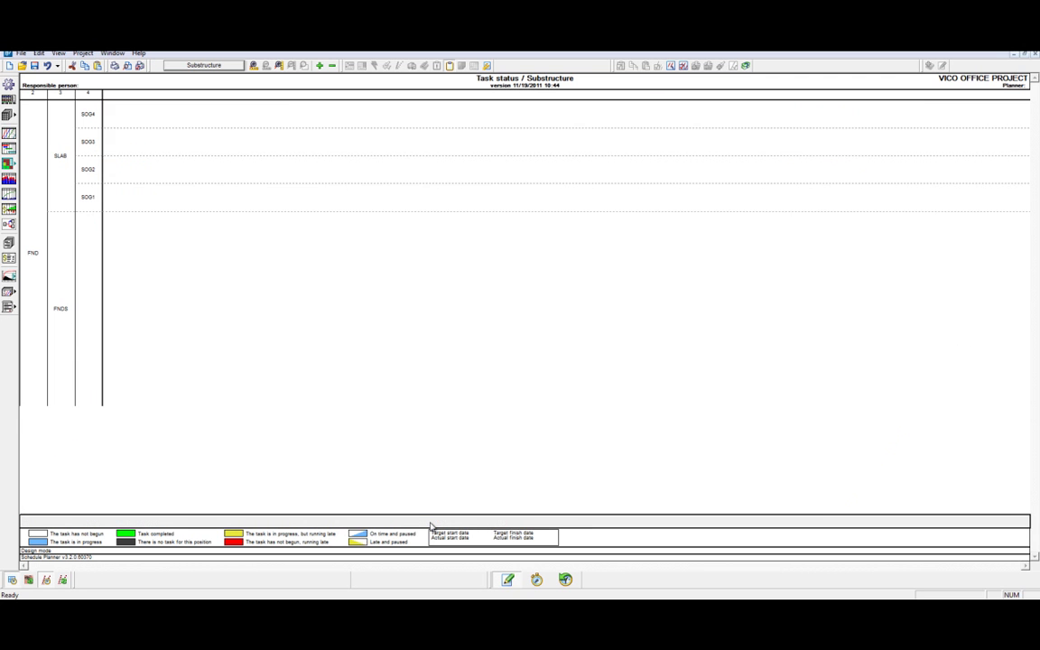
{"action": "left_click", "coordinate": [432, 522]}
{"action": "left_click", "coordinate": [433, 521]}
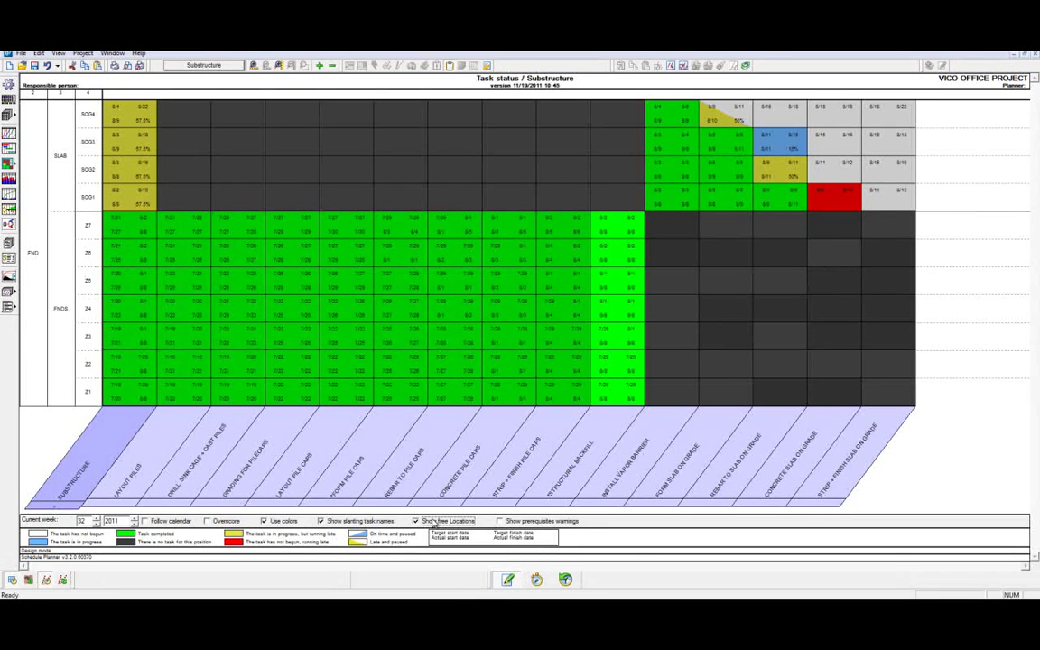
{"action": "left_click", "coordinate": [432, 522]}
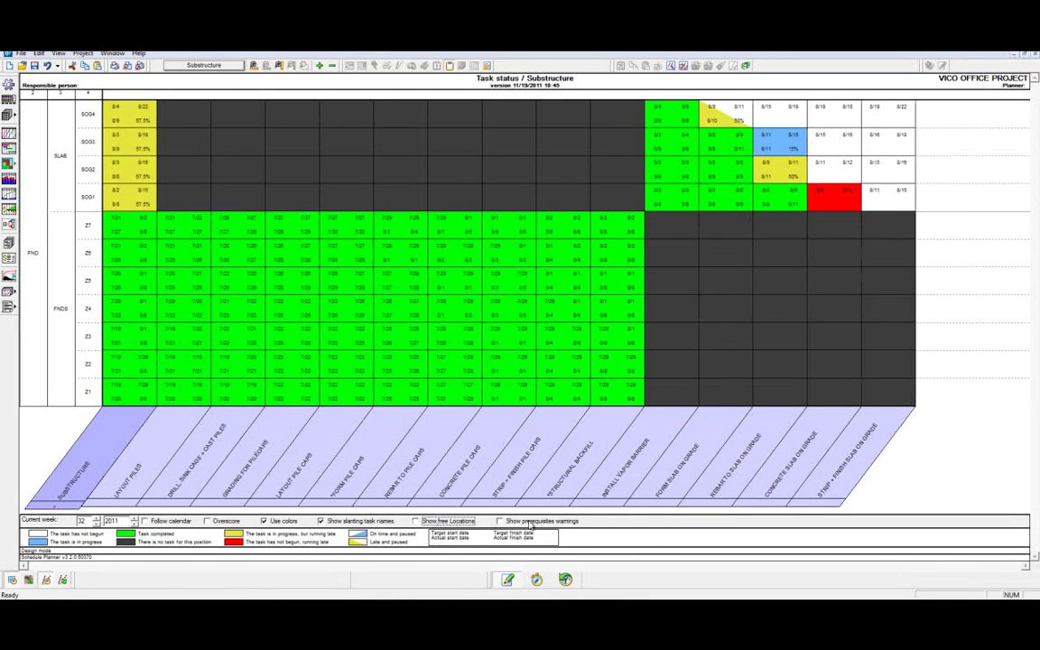
{"action": "left_click", "coordinate": [529, 522]}
{"action": "left_click", "coordinate": [529, 522]}
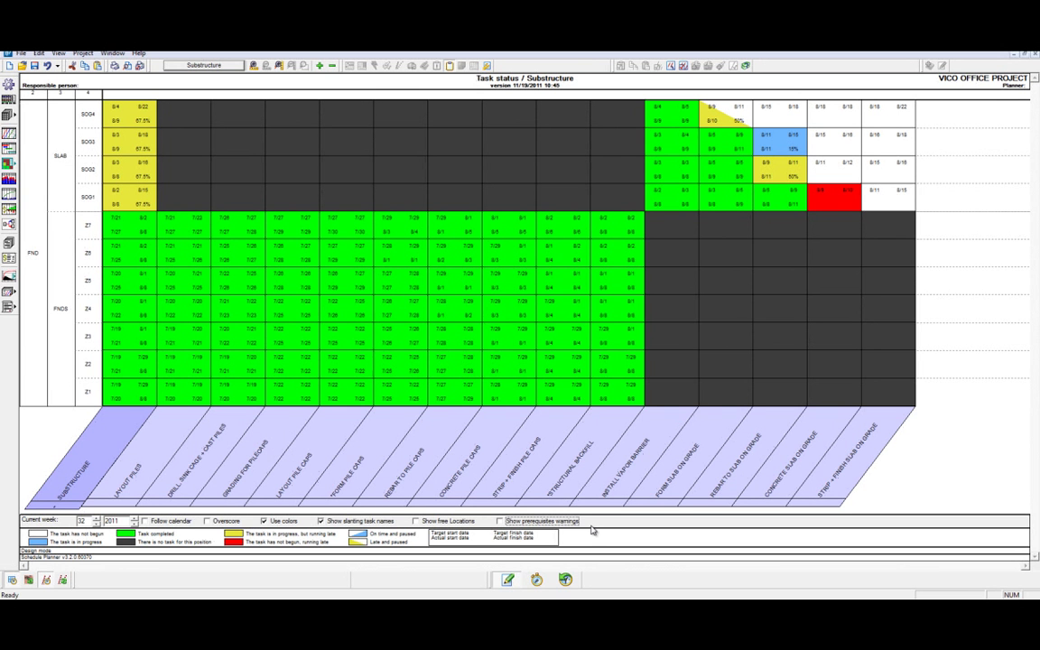
Try to enter actuals from a chart cell in Design mode, and switch the schedule to Control mode.
{"action": "left_click", "coordinate": [582, 352]}
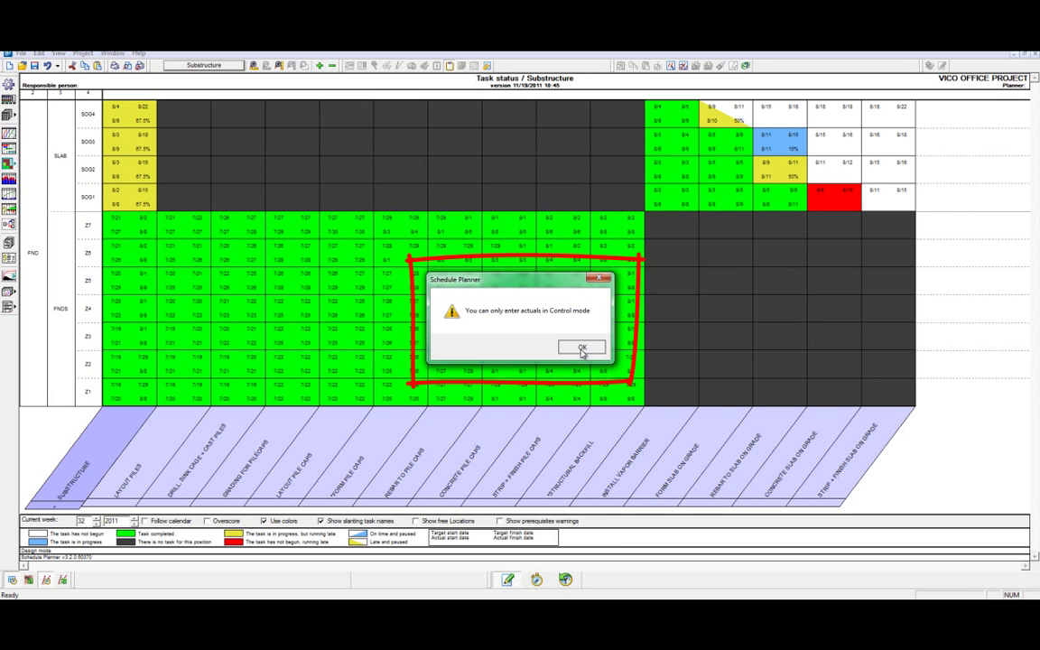
{"action": "left_click", "coordinate": [581, 350]}
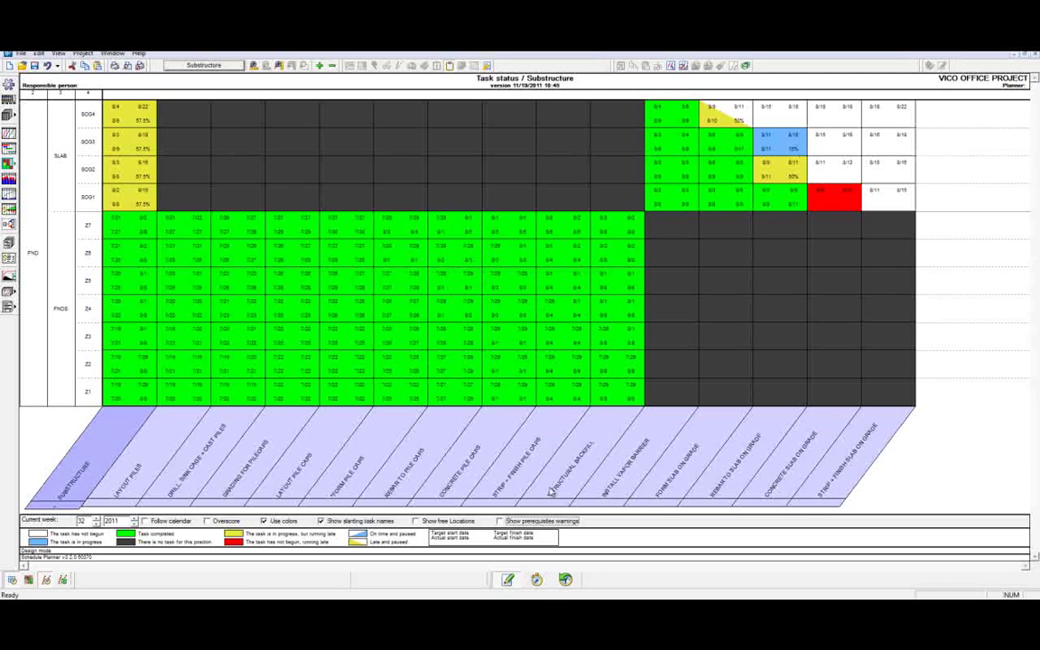
{"action": "left_click", "coordinate": [536, 579]}
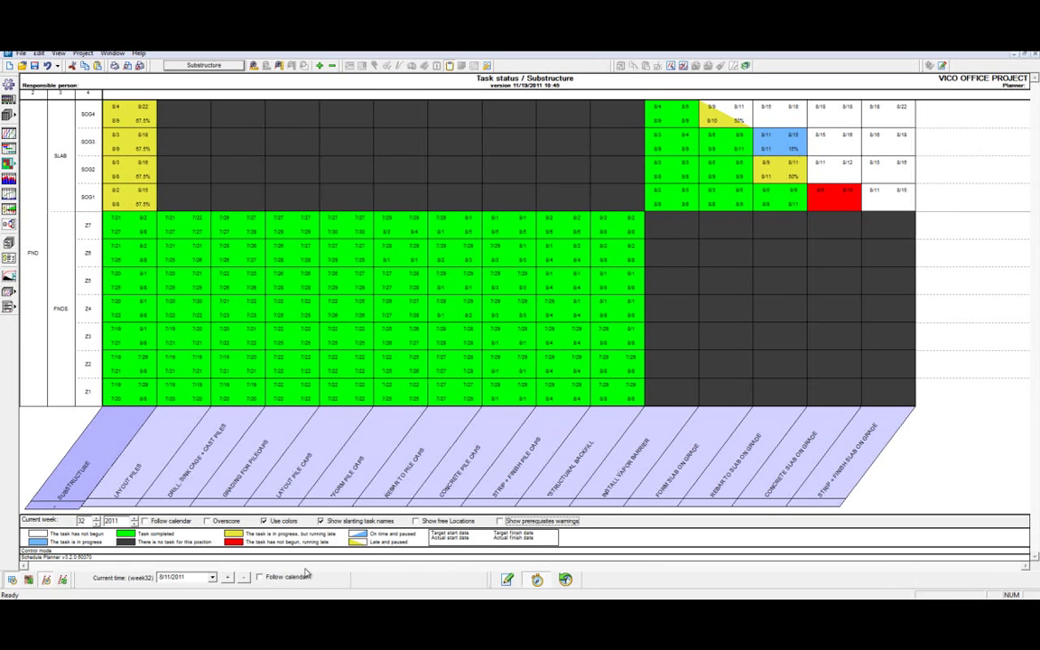
Set the current time of the control chart to 8/15/2011.
{"action": "left_click", "coordinate": [212, 576]}
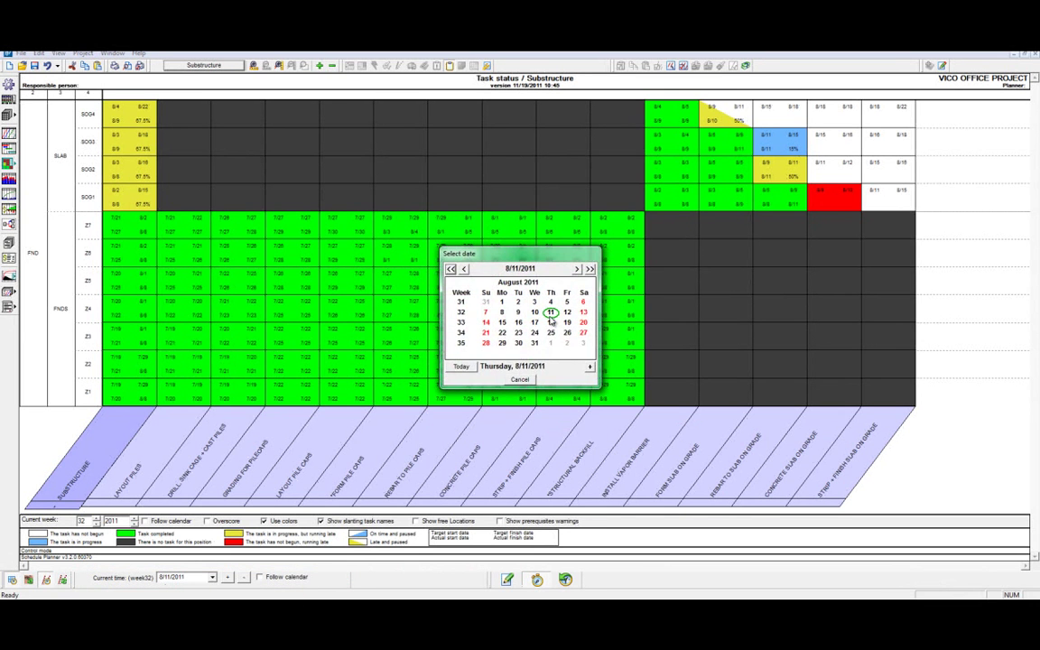
{"action": "key", "text": "Escape"}
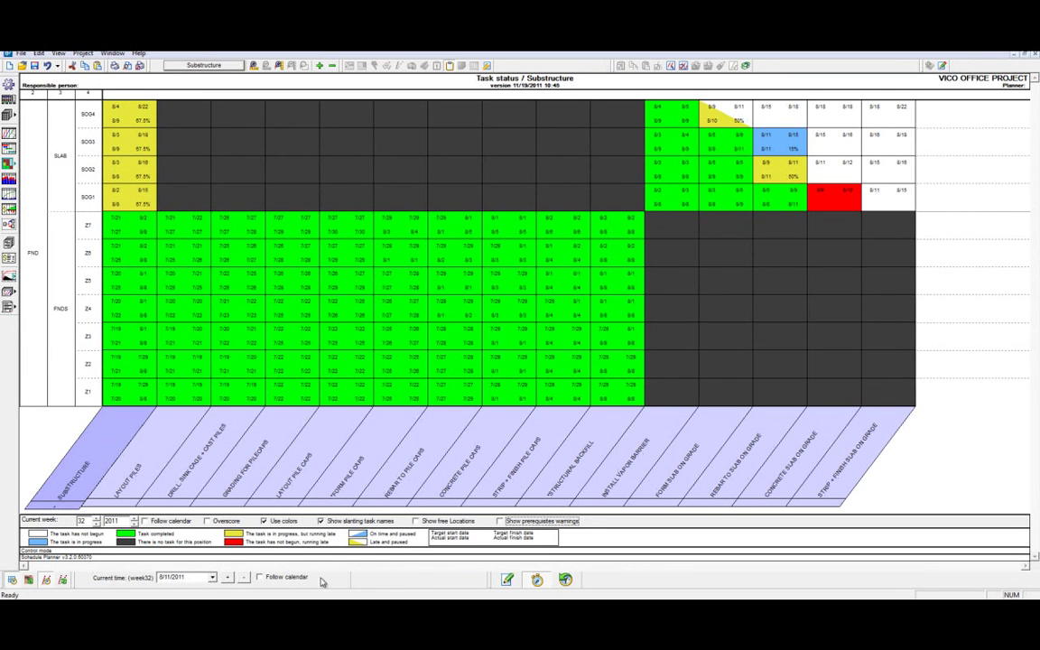
{"action": "left_click", "coordinate": [199, 524]}
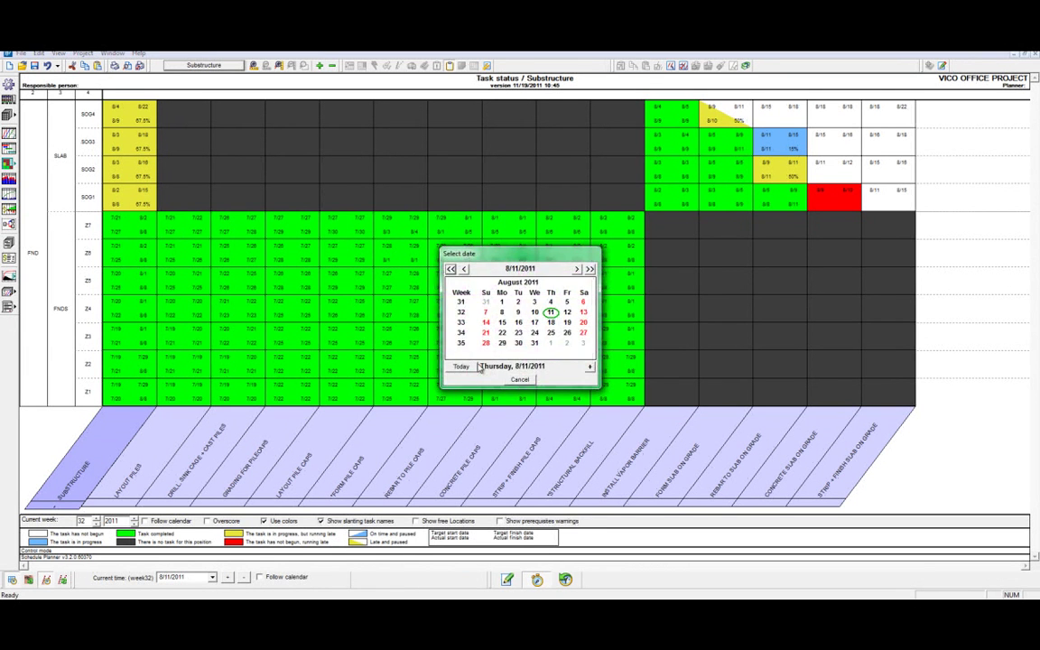
{"action": "left_click", "coordinate": [501, 322]}
{"action": "mouse_move", "coordinate": [528, 329]}
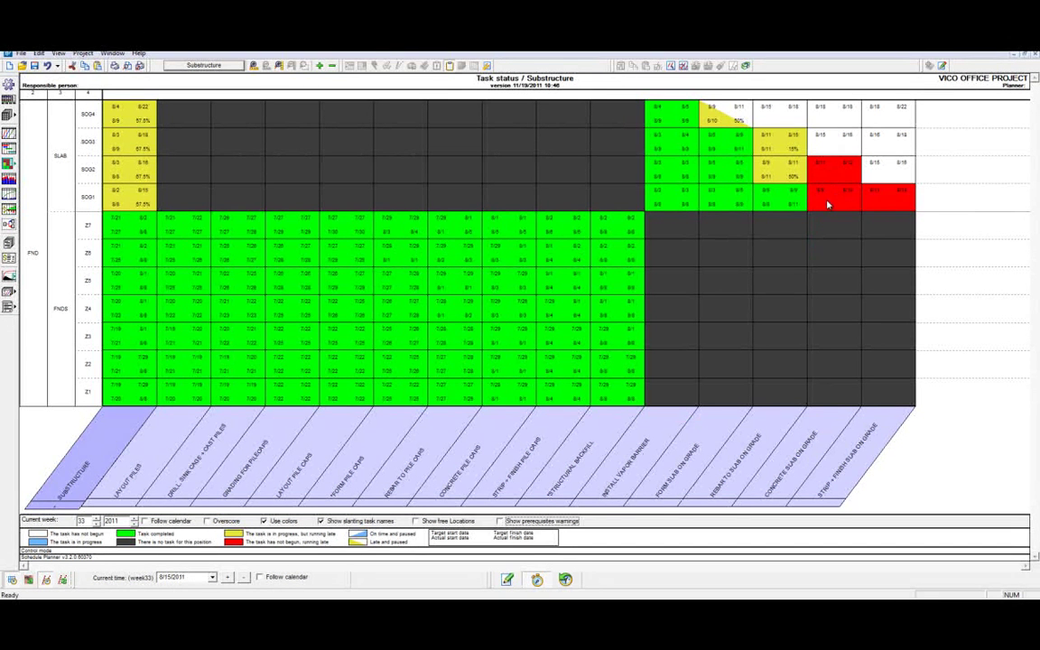
Record Concrete Slab on Grade in SOG1 as begun on 8/15/2011 at hour 7 and finished on 8/15/2011 at hour 16.
{"action": "mouse_move", "coordinate": [828, 206]}
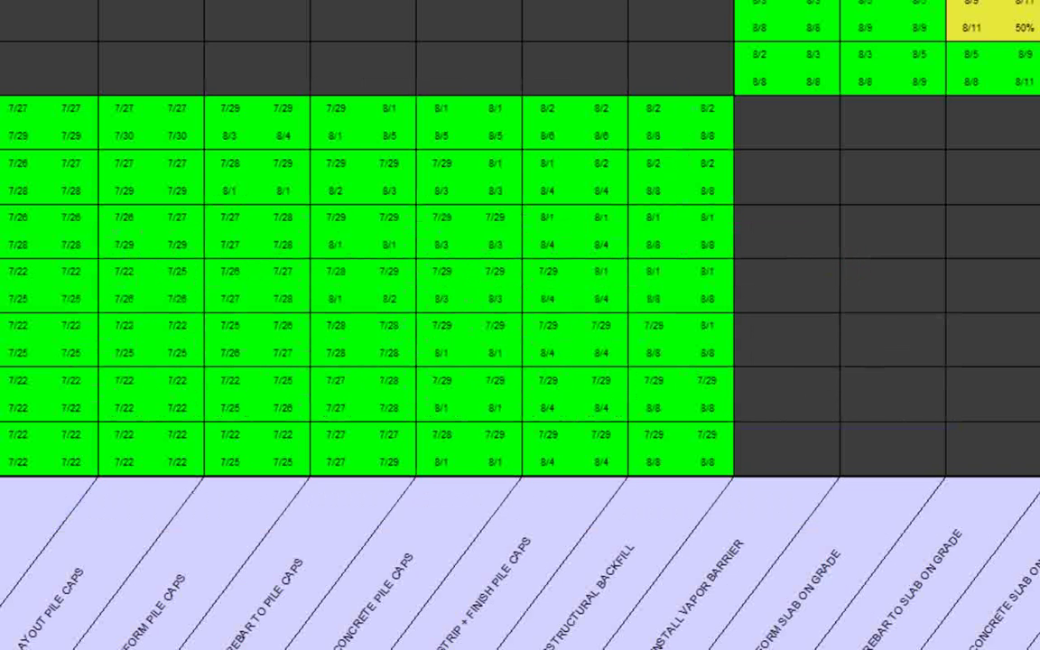
{"action": "double_click", "coordinate": [829, 206]}
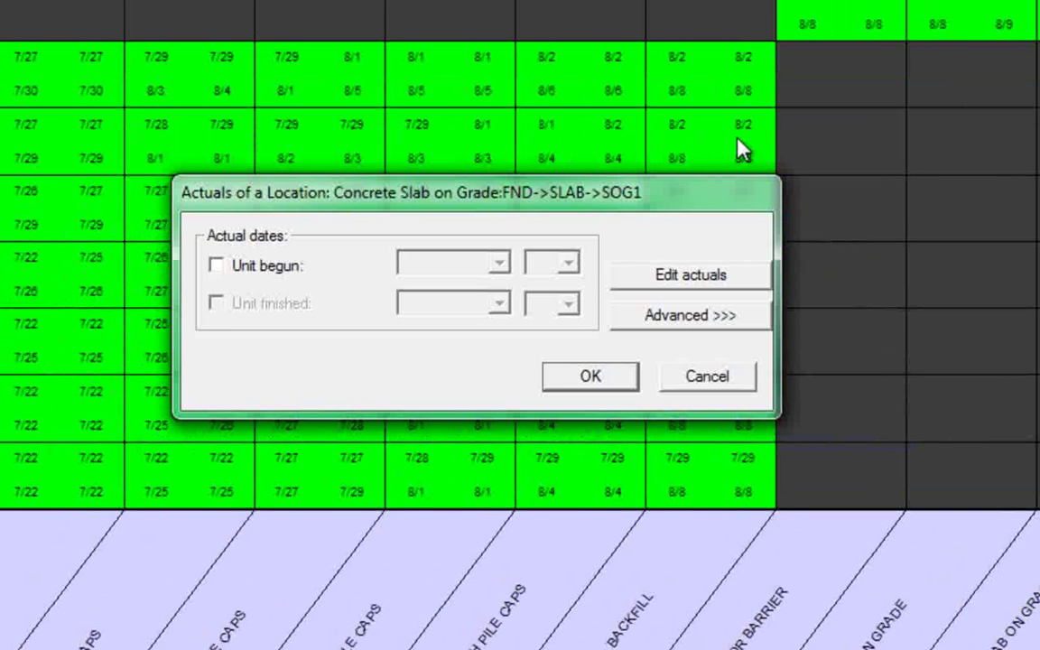
{"action": "left_click", "coordinate": [279, 266]}
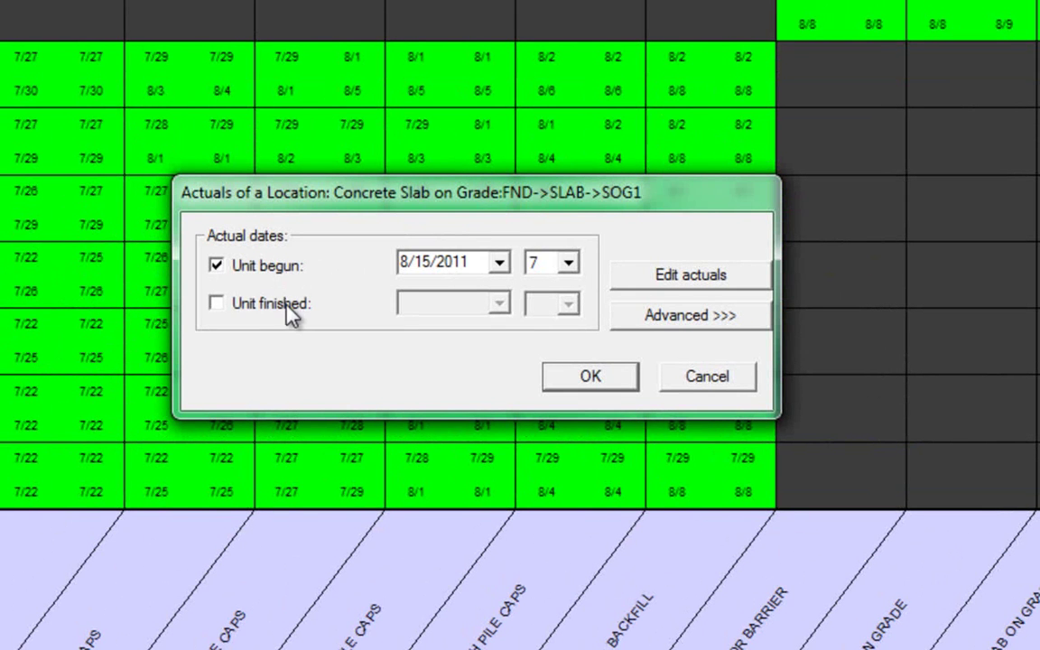
{"action": "left_click", "coordinate": [291, 306]}
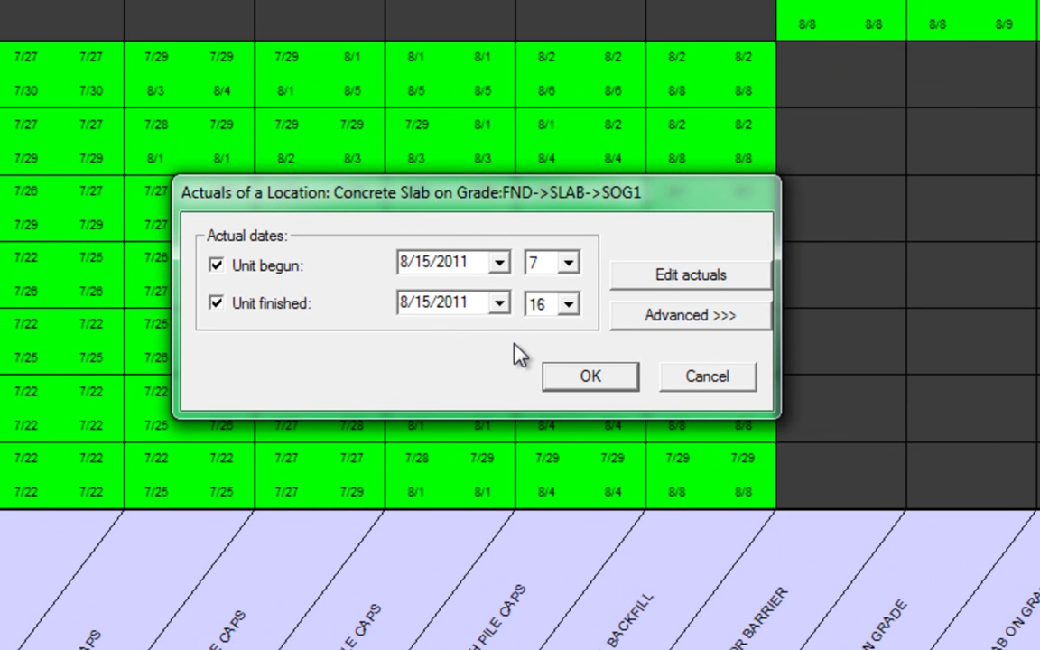
{"action": "left_click", "coordinate": [499, 304]}
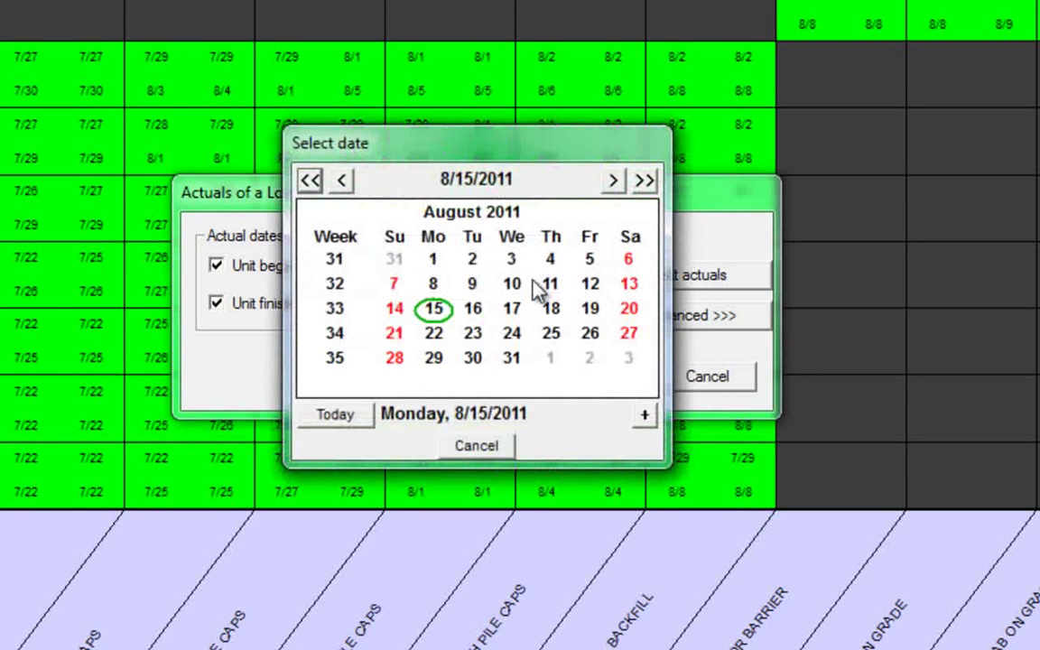
{"action": "left_click", "coordinate": [438, 309]}
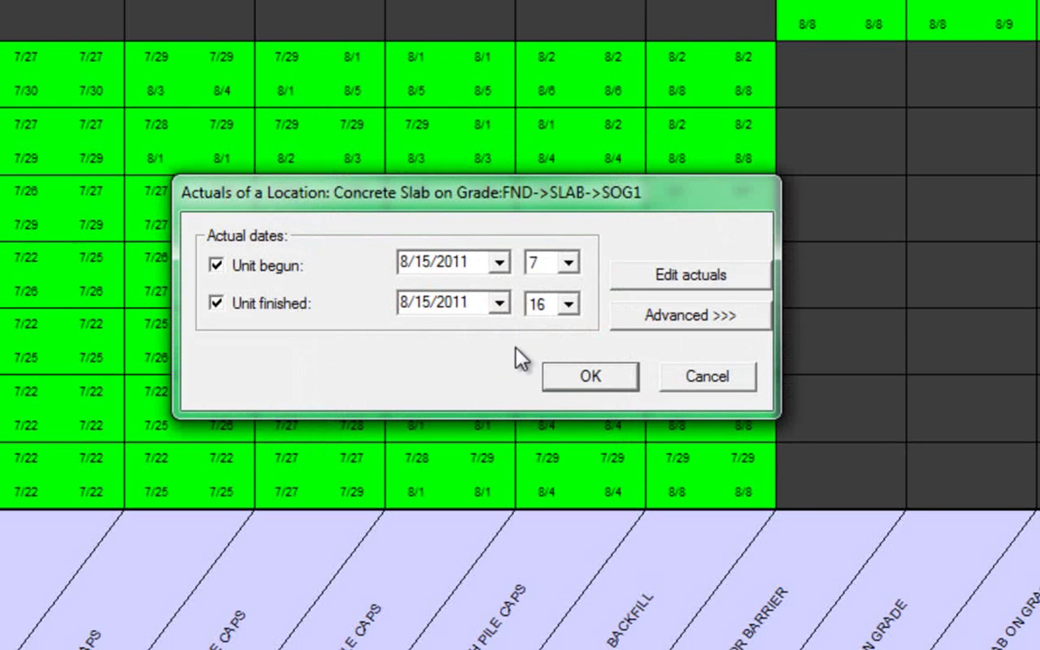
{"action": "left_click", "coordinate": [552, 381]}
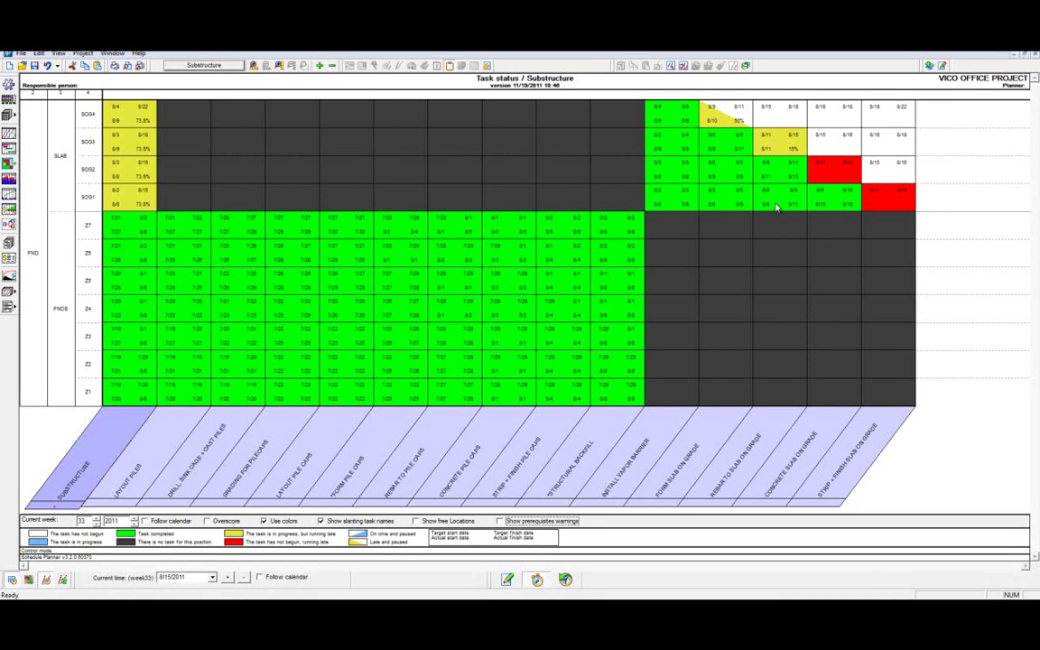
Add an actual to Rebar to Slab on Grade in SOG3 with the degree of completion set to 80%.
{"action": "double_click", "coordinate": [707, 139]}
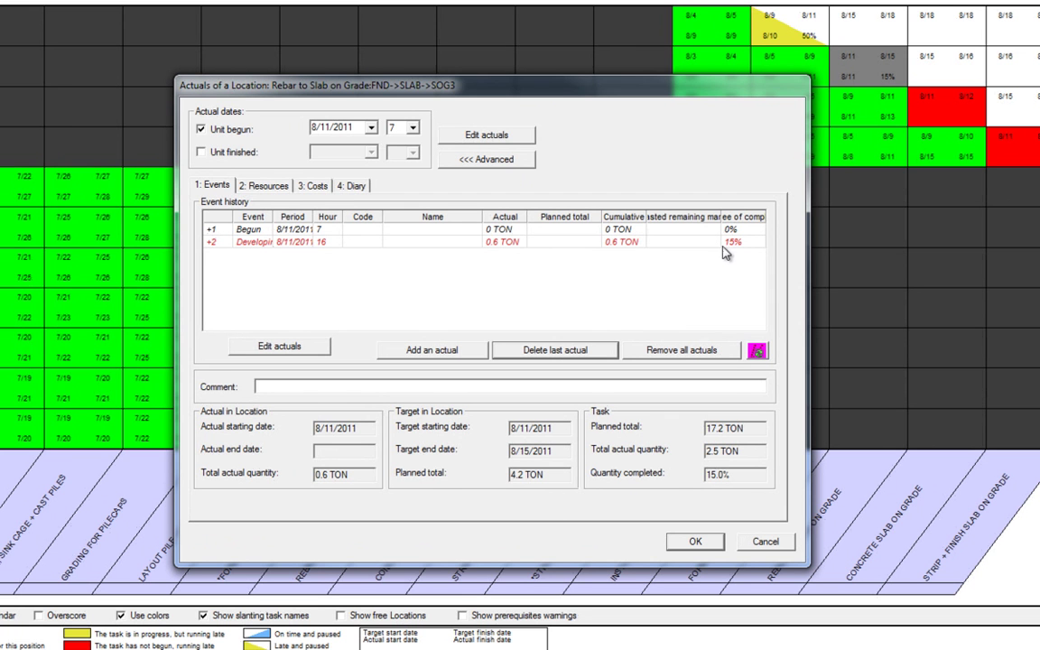
{"action": "left_click", "coordinate": [433, 350]}
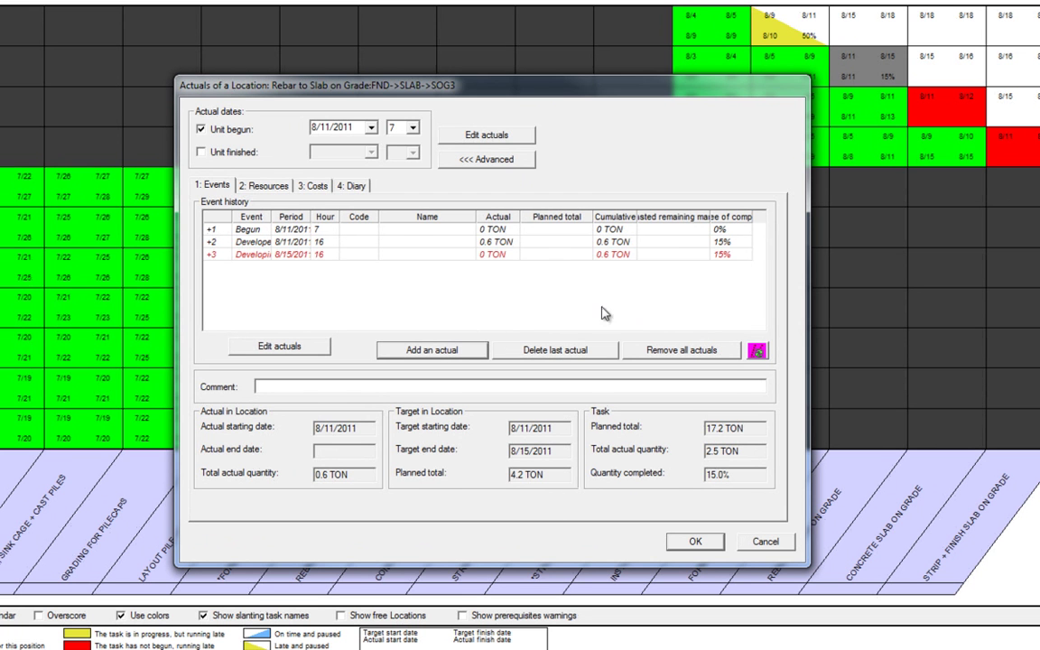
{"action": "left_click", "coordinate": [725, 258]}
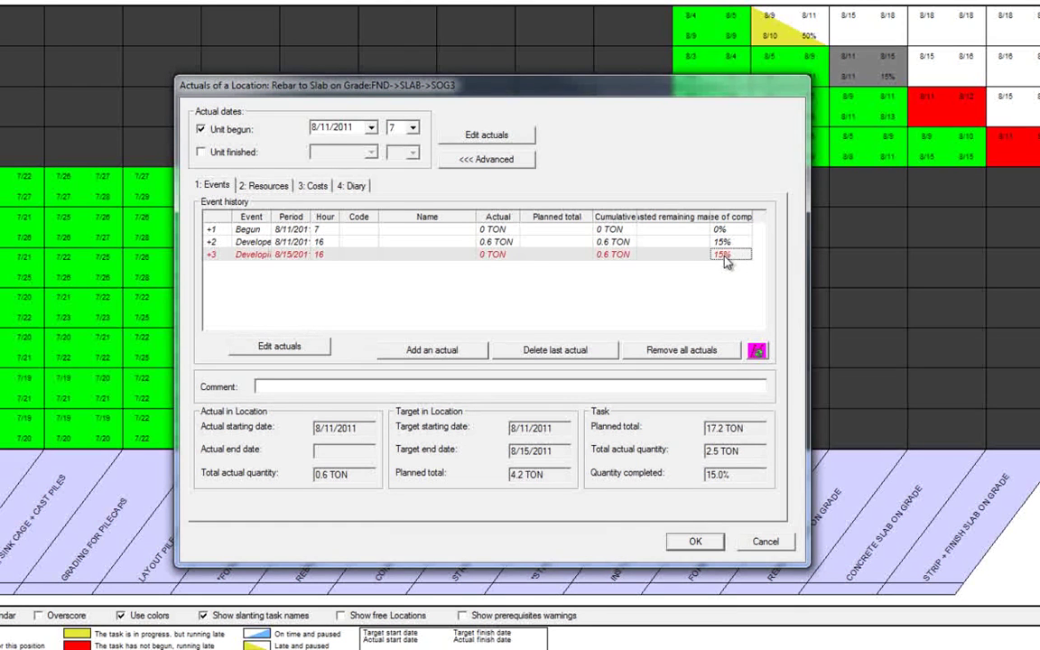
{"action": "type", "text": "80"}
{"action": "key", "text": "Return"}
Add another actual to SOG3 with the Suspended event, and include 8/13/2011 as a worked day in the actuals calendar.
{"action": "left_click", "coordinate": [426, 348]}
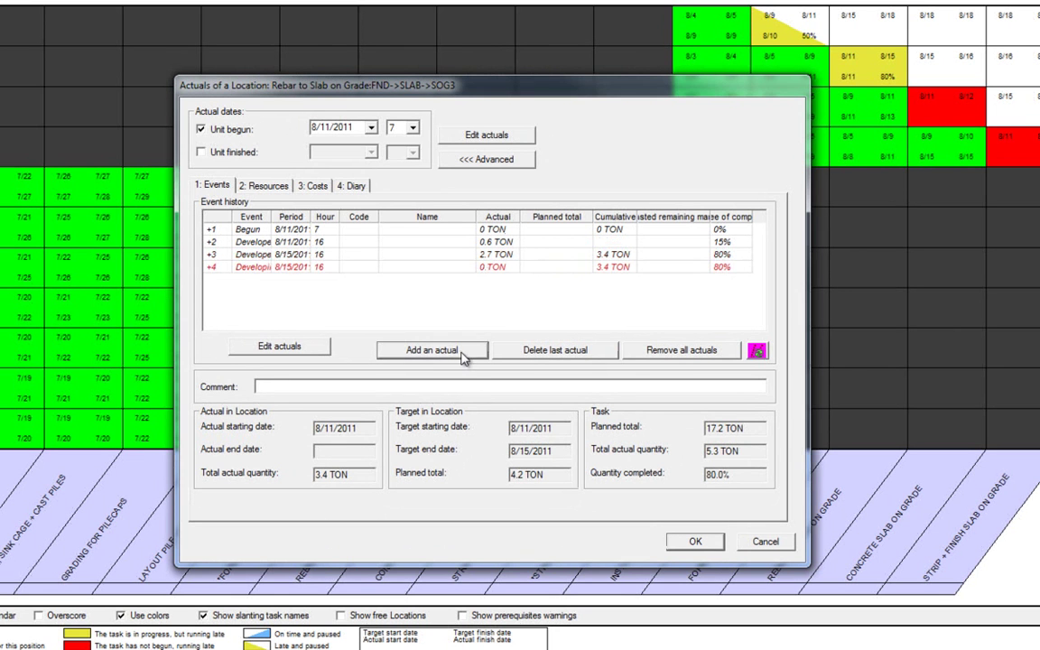
{"action": "left_click", "coordinate": [262, 268]}
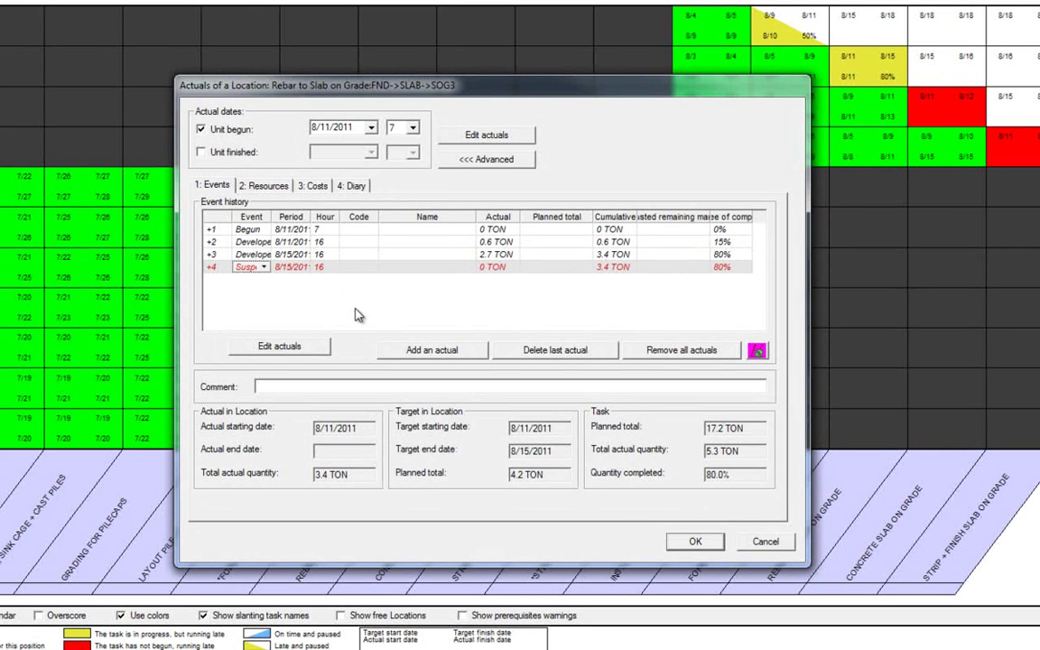
{"action": "left_click", "coordinate": [311, 347]}
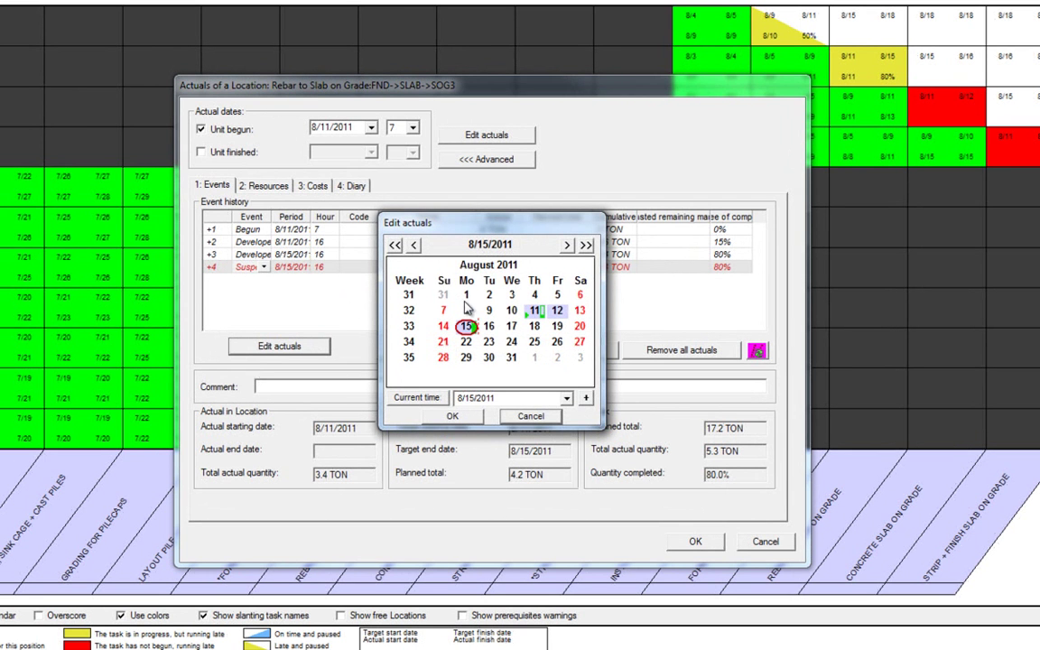
{"action": "mouse_move", "coordinate": [571, 314]}
{"action": "left_click", "coordinate": [453, 417]}
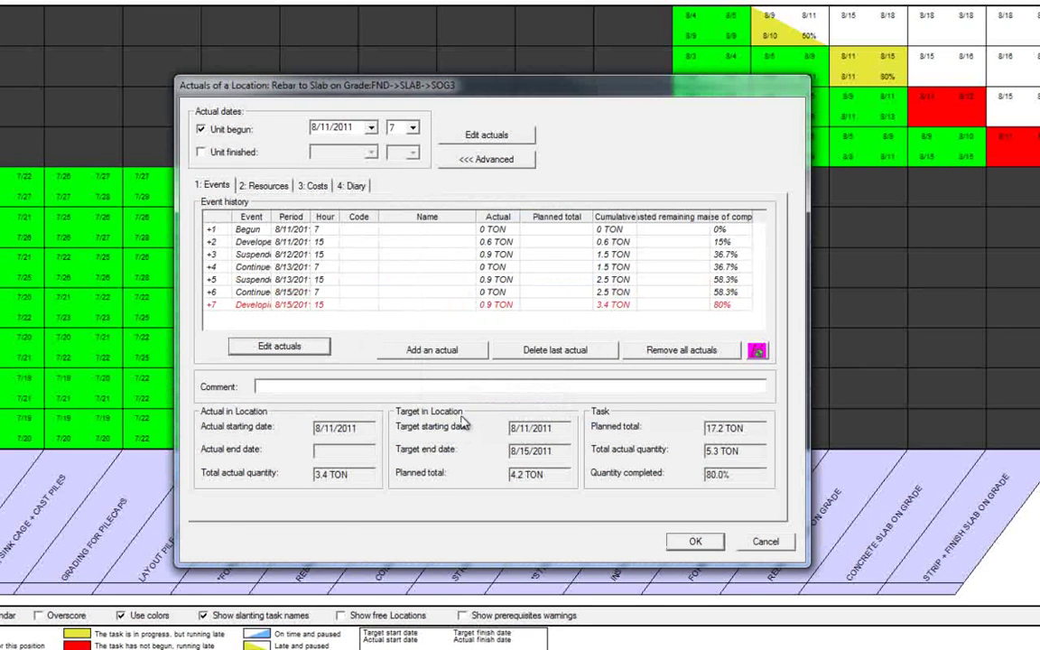